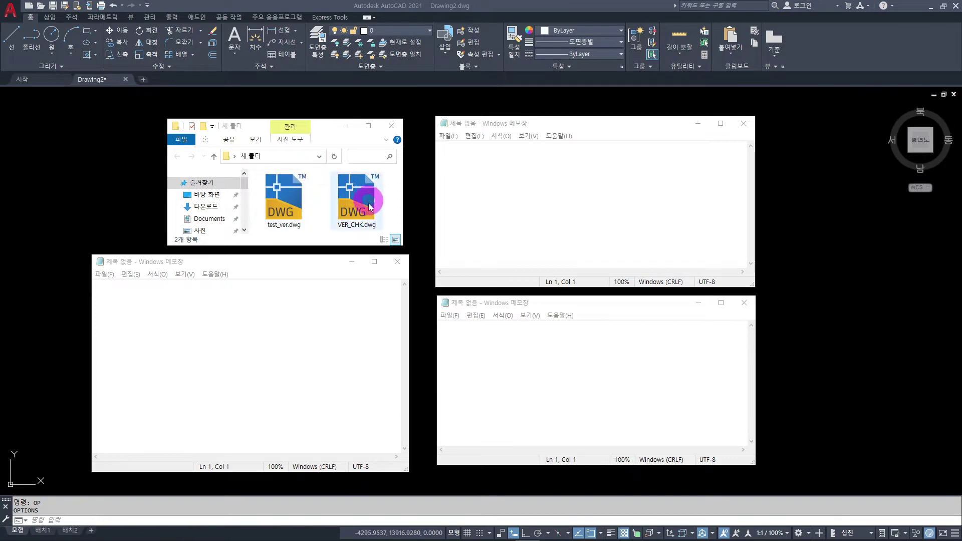
Step: Open test_ver.dwg as raw text in the upper Notepad window
left_click_drag(269, 228, 317, 222)
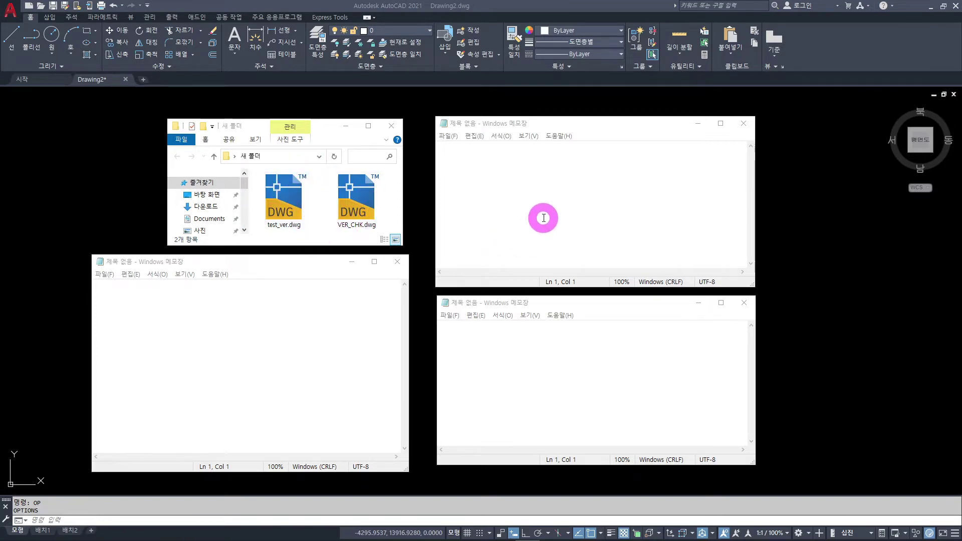
left_click(572, 228)
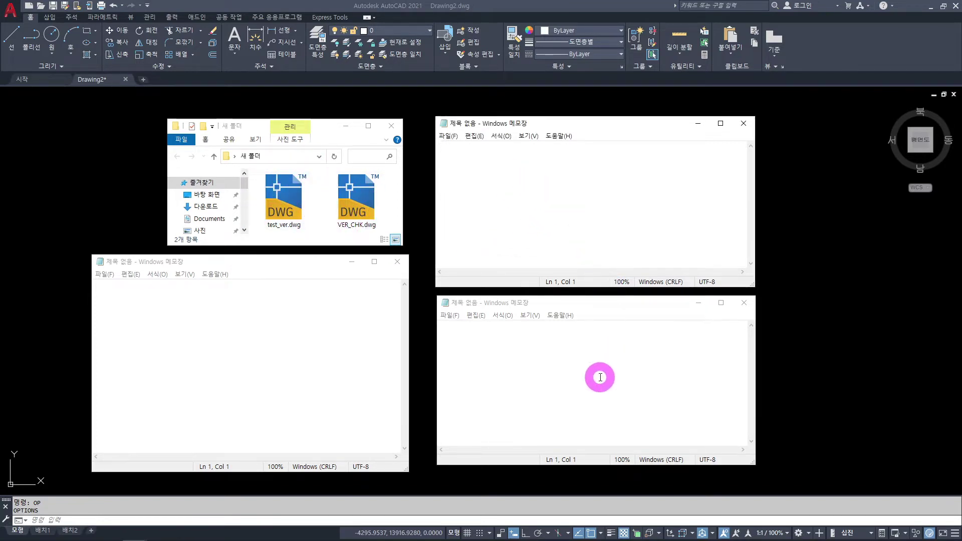
left_click(555, 345)
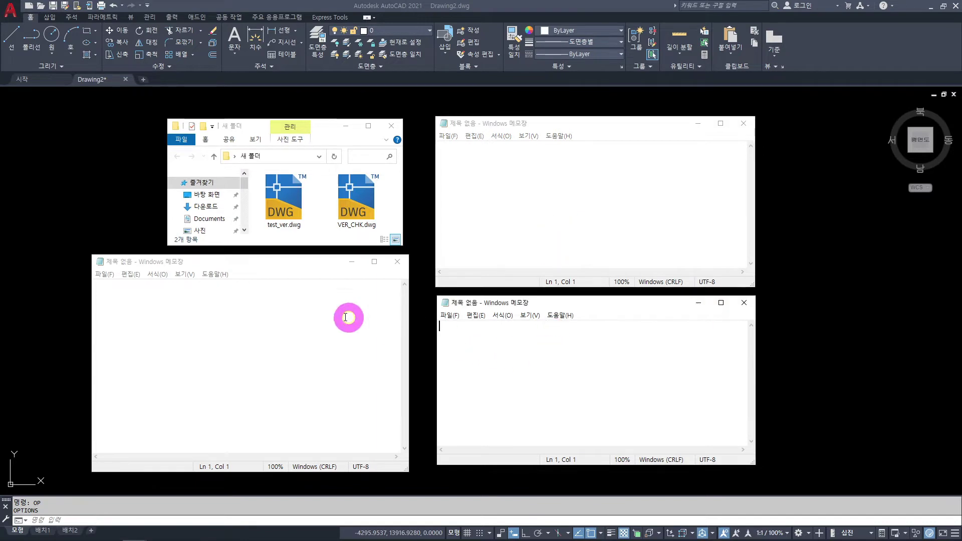
left_click(488, 225)
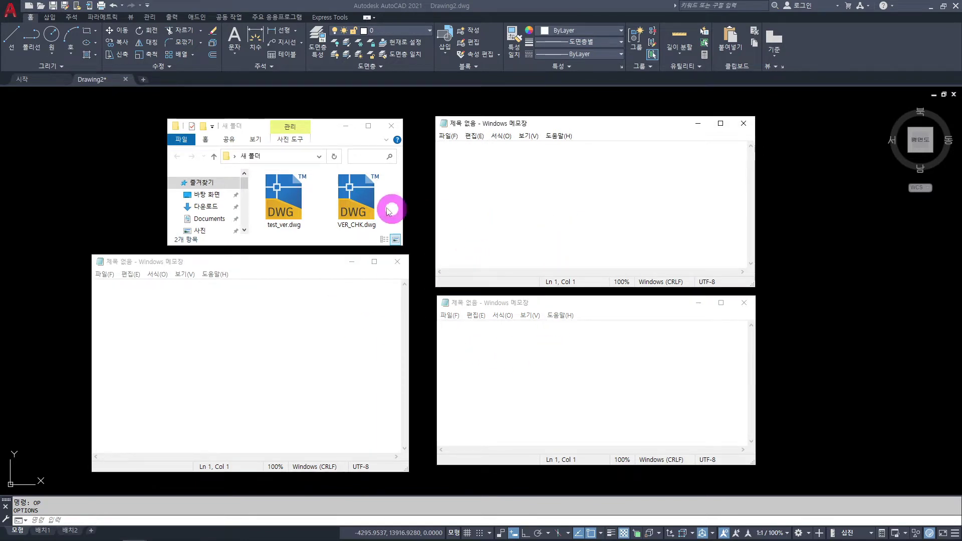
left_click(288, 201)
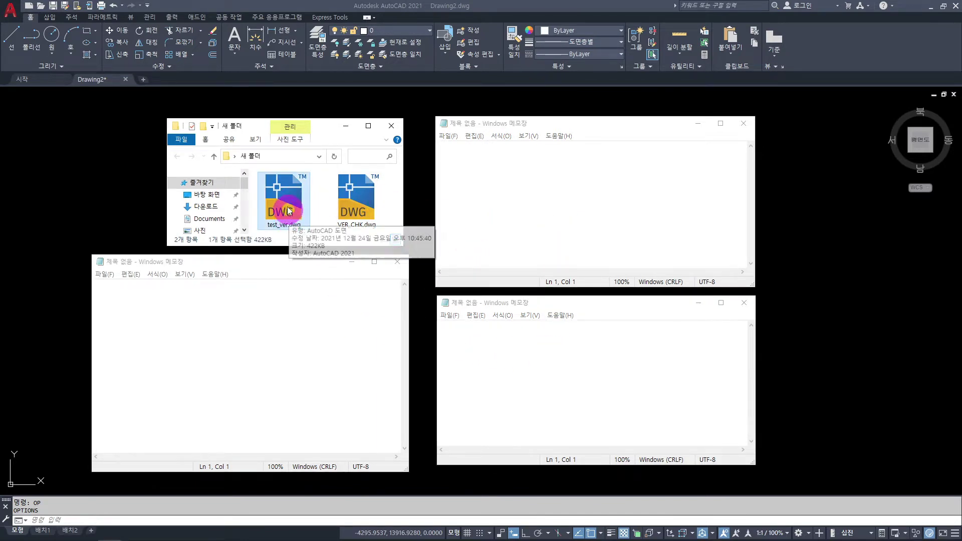
left_click_drag(290, 232, 530, 210)
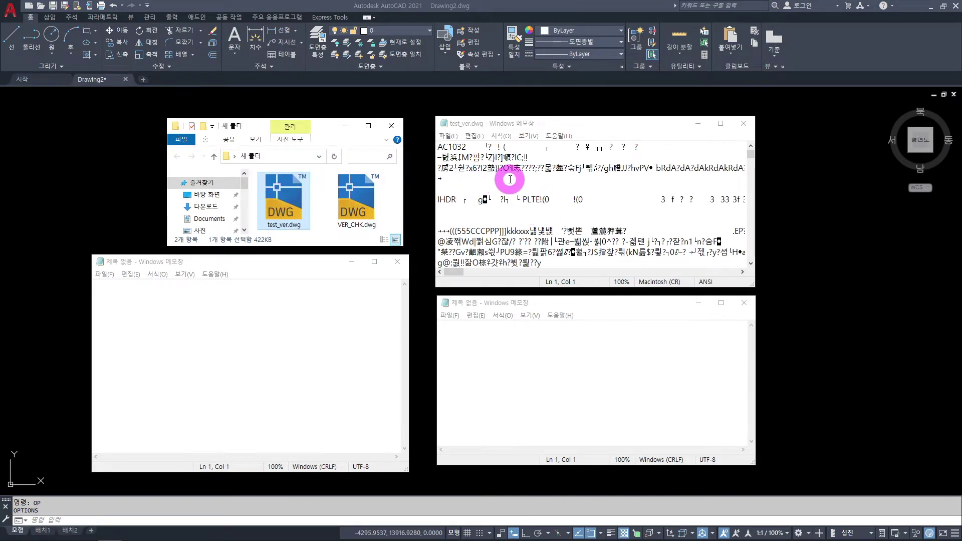
Step: Open VER_CHK.dwg in the lower Notepad and highlight test_ver's AC1032 header code
left_click(361, 213)
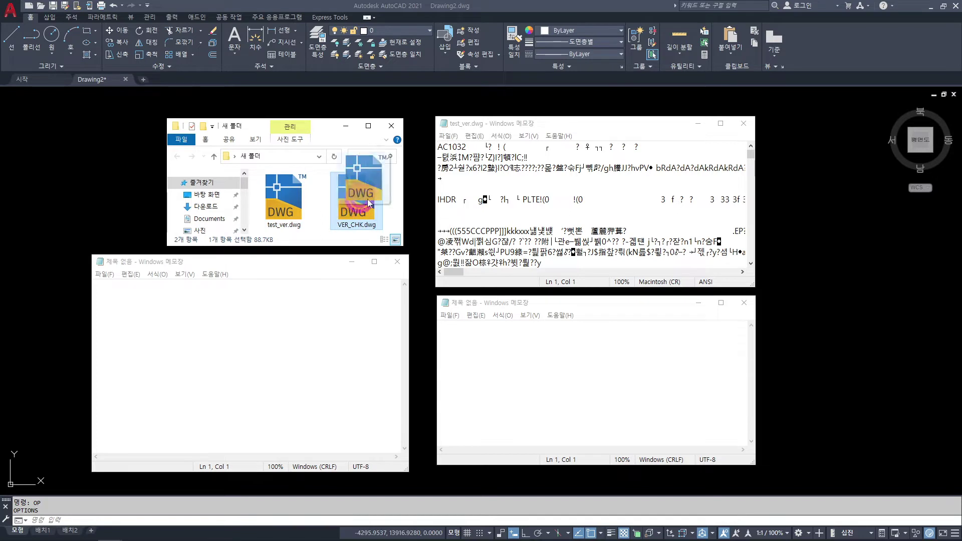
left_click_drag(361, 213, 516, 371)
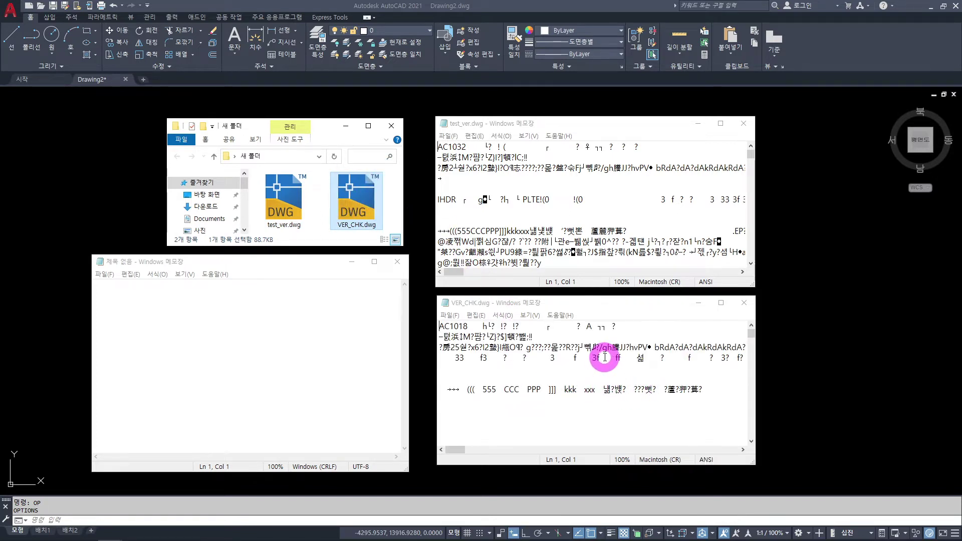
left_click_drag(468, 149, 431, 149)
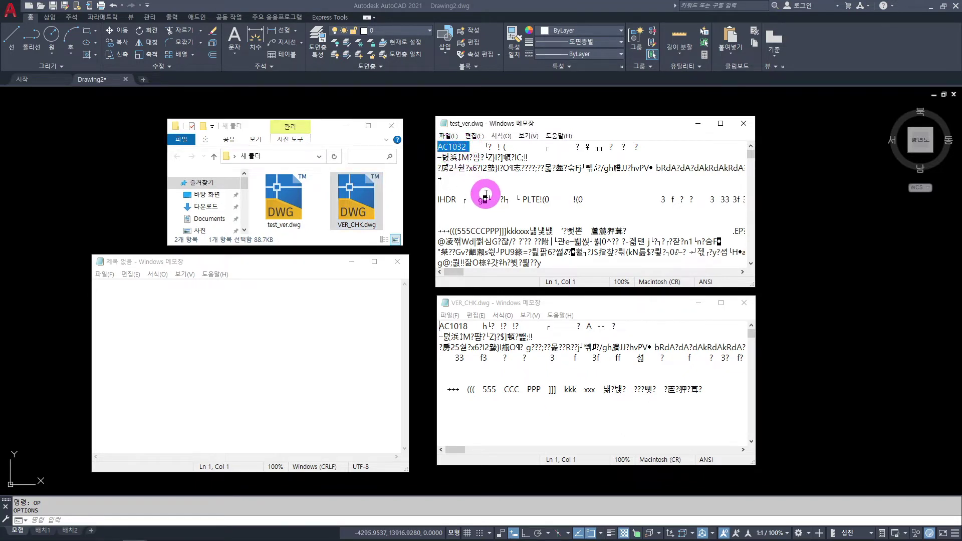
Step: Select the first six characters of VER_CHK.dwg, the AC1018 code
left_click(473, 327)
left_click_drag(472, 327, 430, 327)
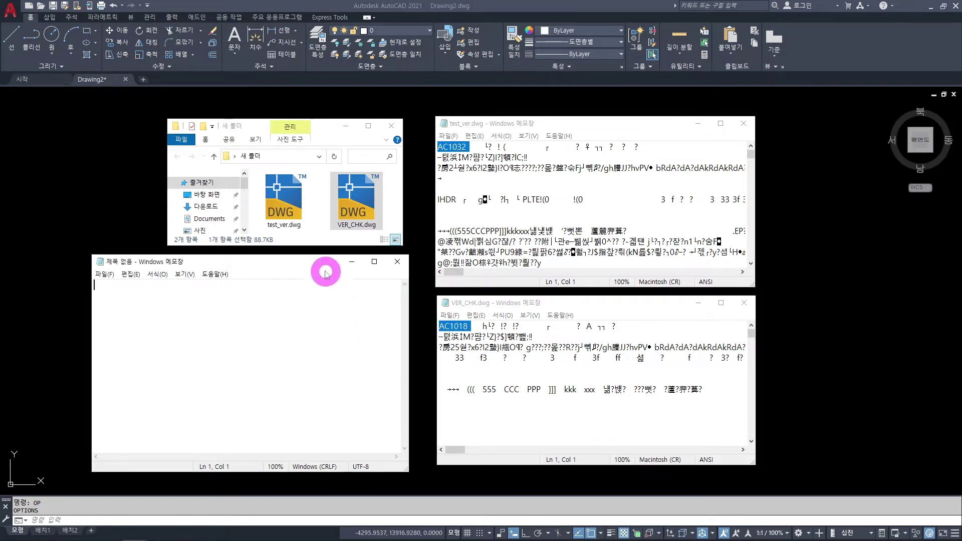
Step: Close the blank Notepad and highlight the AC-code version table in AutoCAD_도면_버전_확인방법.txt
left_click(397, 262)
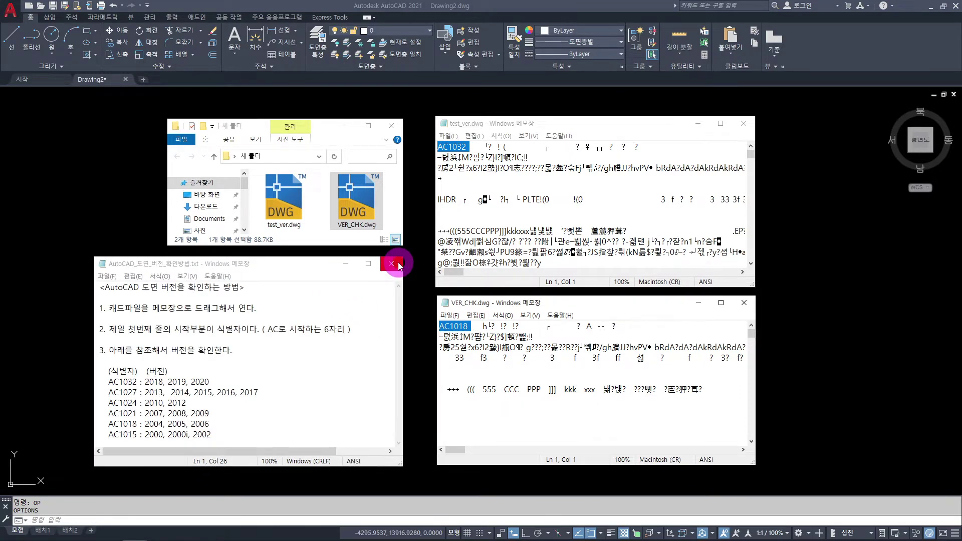
left_click(315, 395)
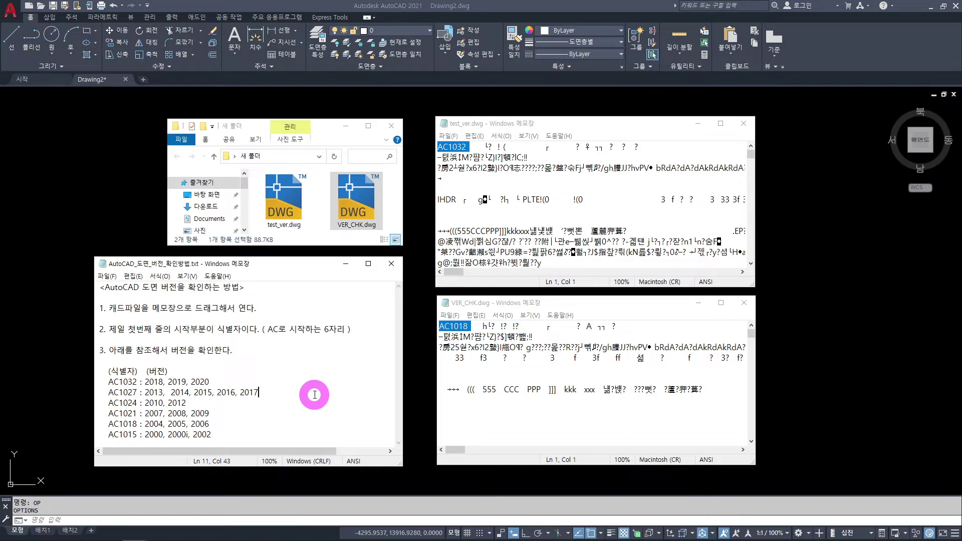
mouse_move(226, 436)
left_mouse_down()
mouse_move(181, 436)
mouse_move(100, 372)
left_mouse_up()
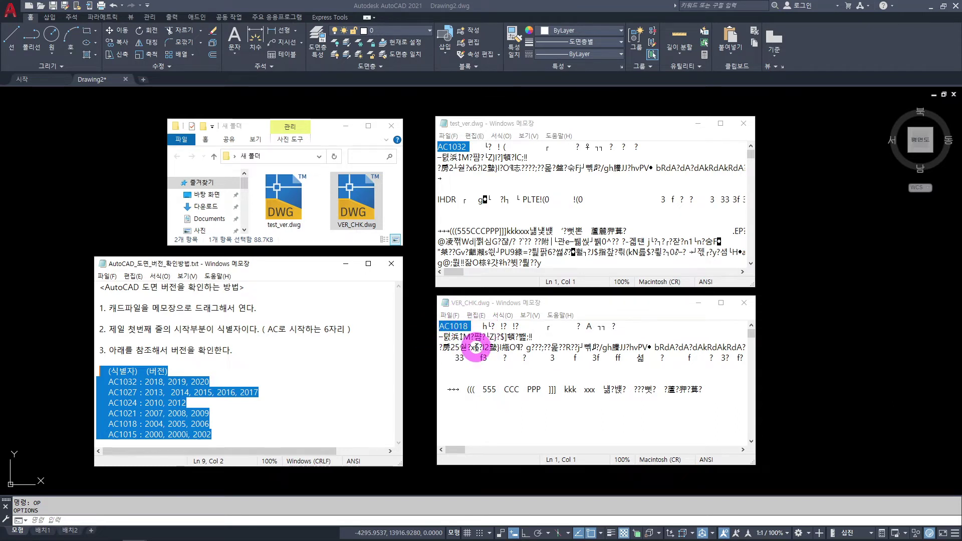
left_click_drag(210, 424, 110, 424)
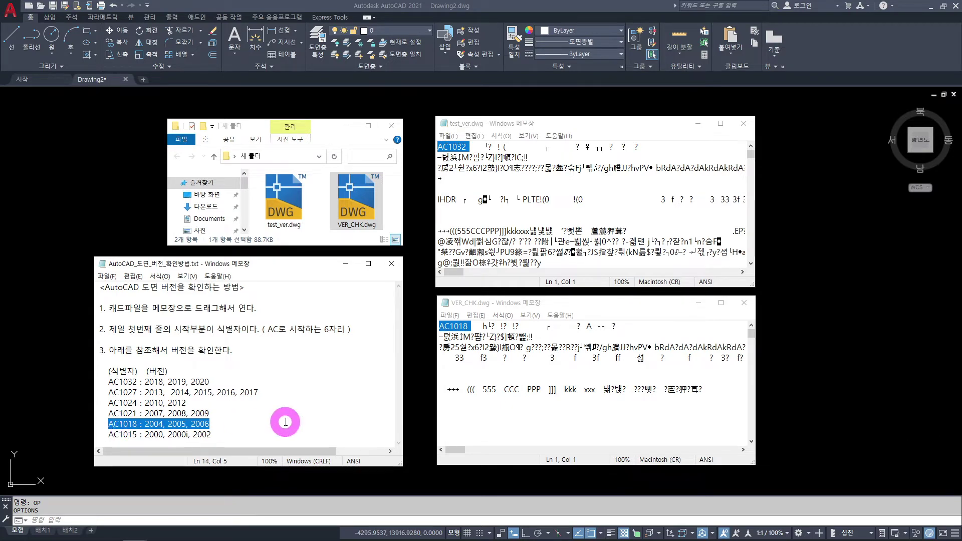
left_click(215, 424)
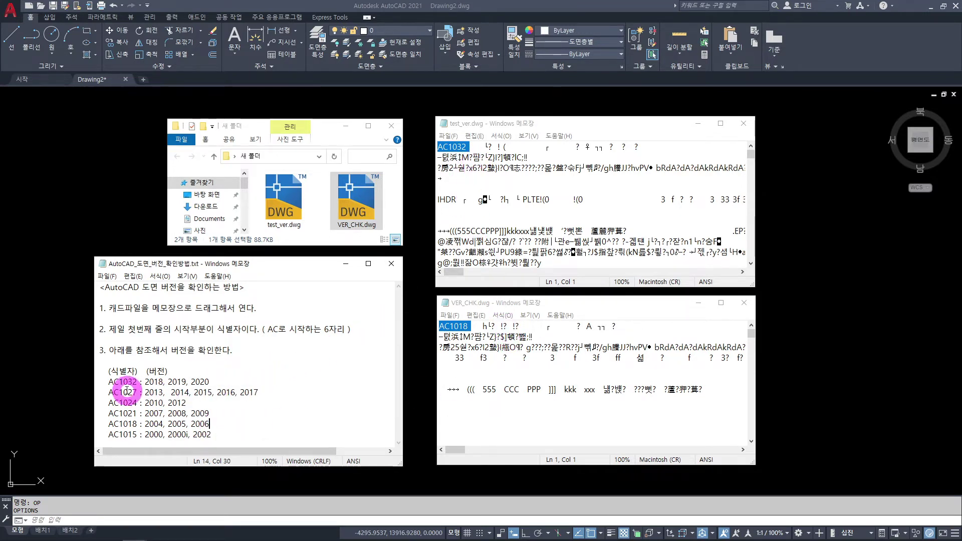
left_click_drag(215, 386, 111, 386)
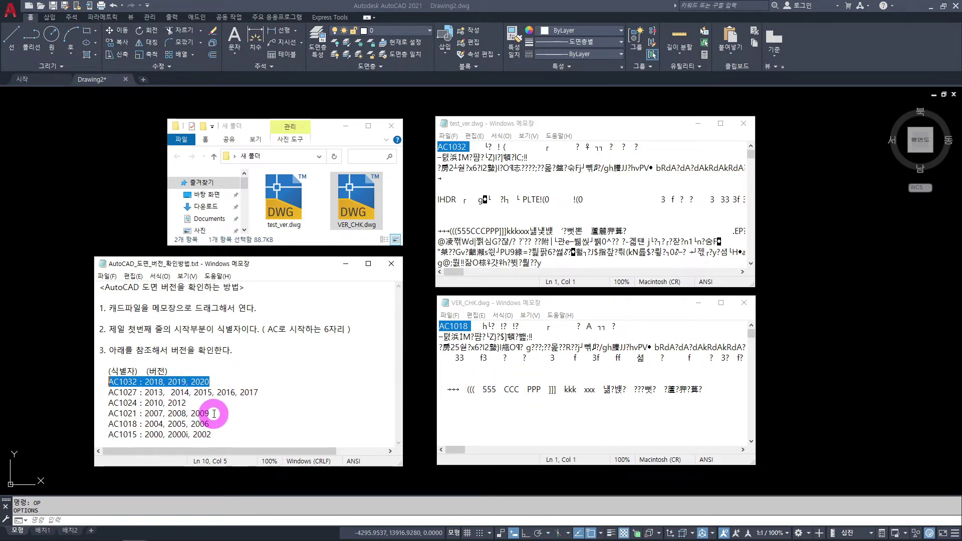
double_click(199, 414)
left_click(211, 413)
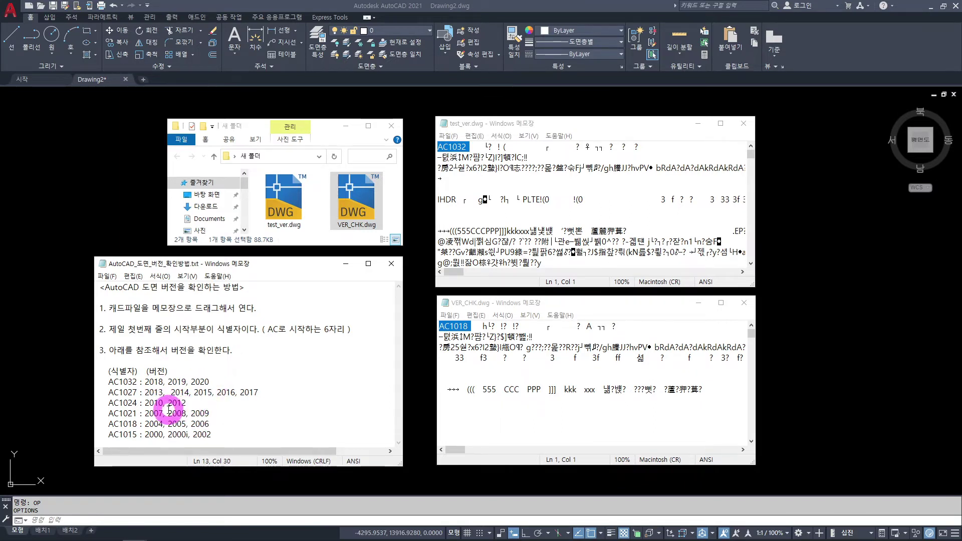
left_click_drag(220, 434, 128, 392)
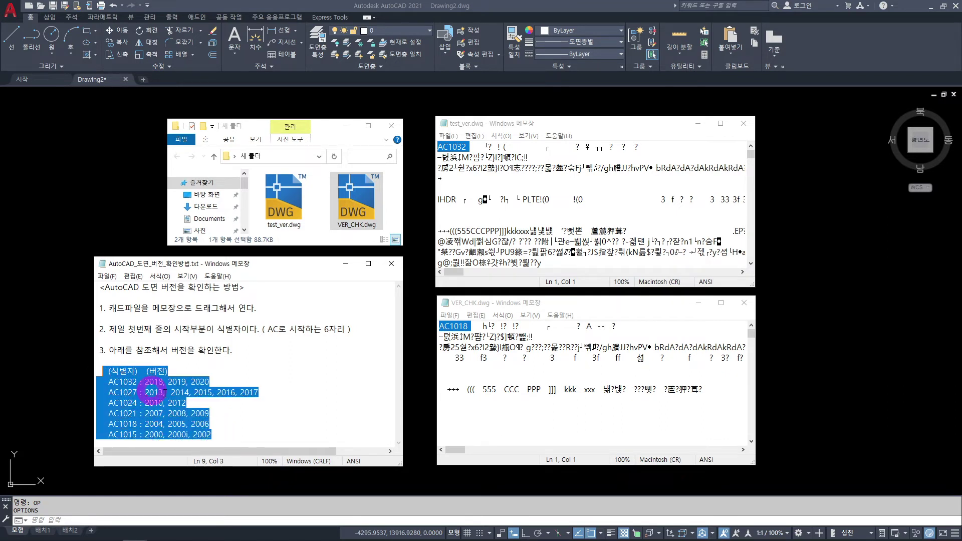
left_click(260, 414)
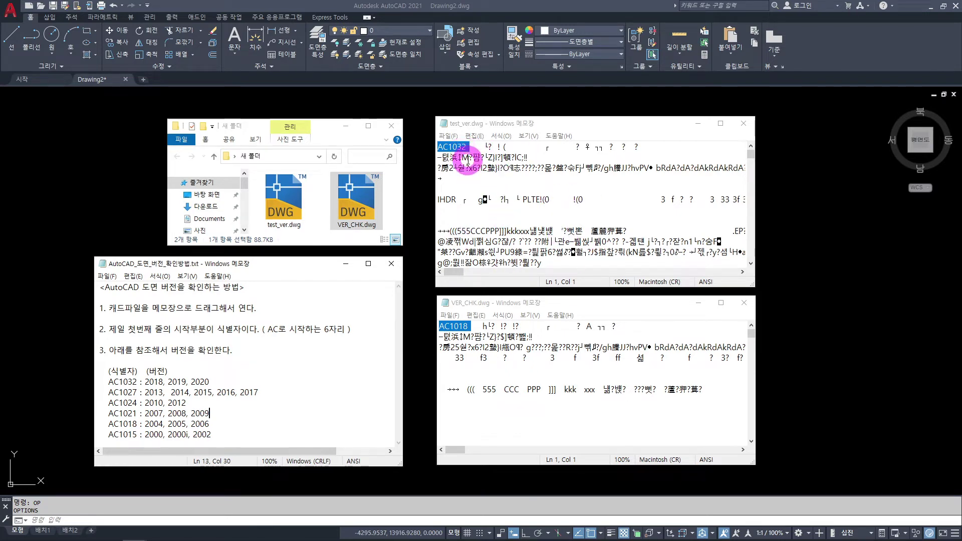
Step: Reselect AC1032, highlight the AC1027 2013–2017 row, then return to AutoCAD 2021
left_click_drag(467, 146, 426, 149)
left_click(495, 327)
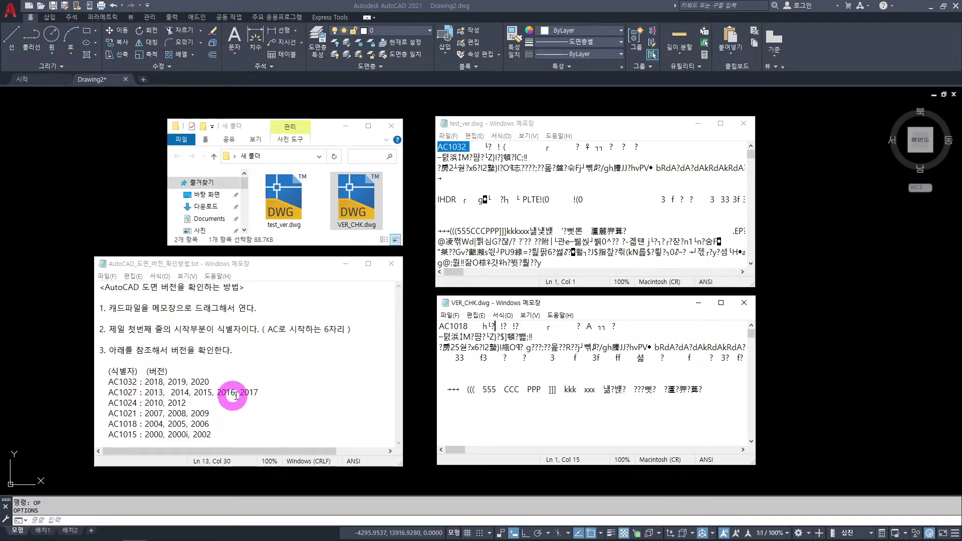
left_click_drag(260, 392, 144, 393)
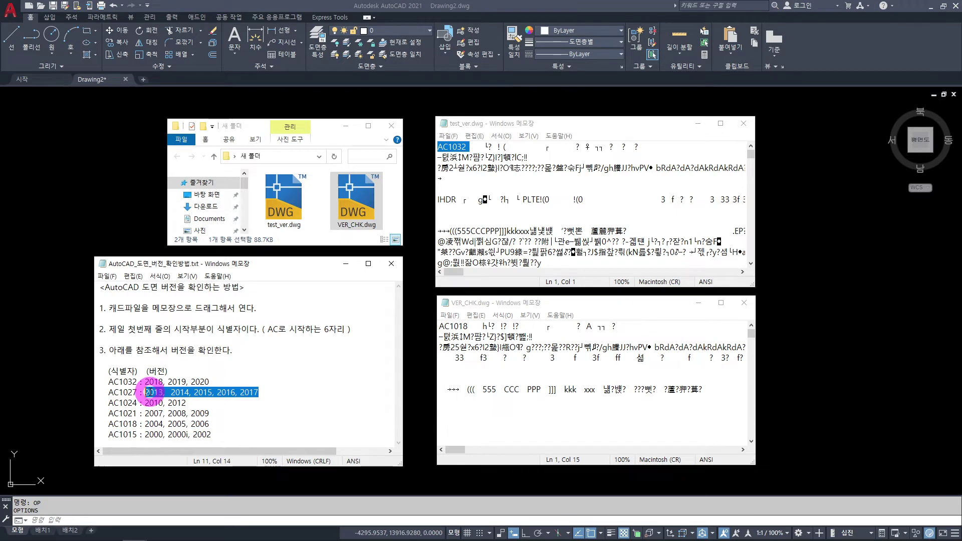
left_click(231, 414)
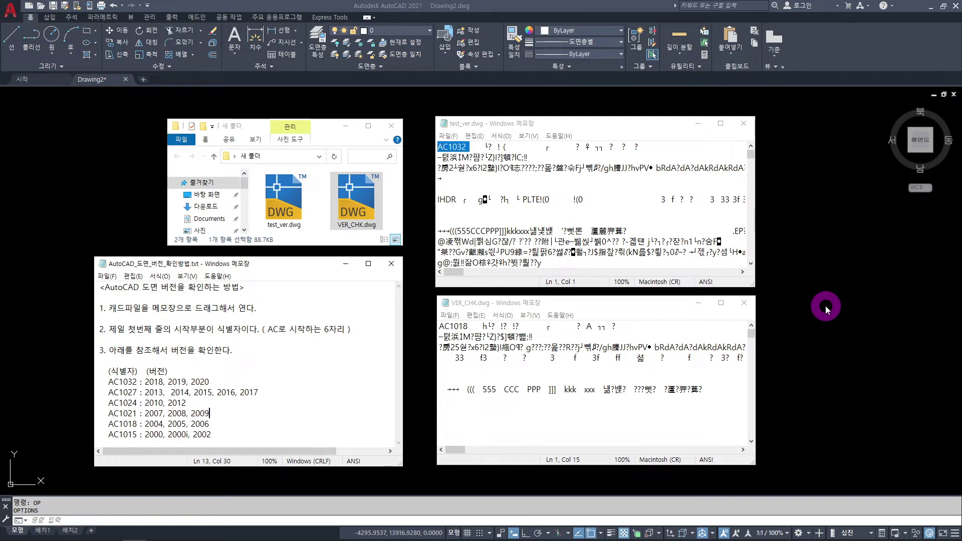
left_click(826, 306)
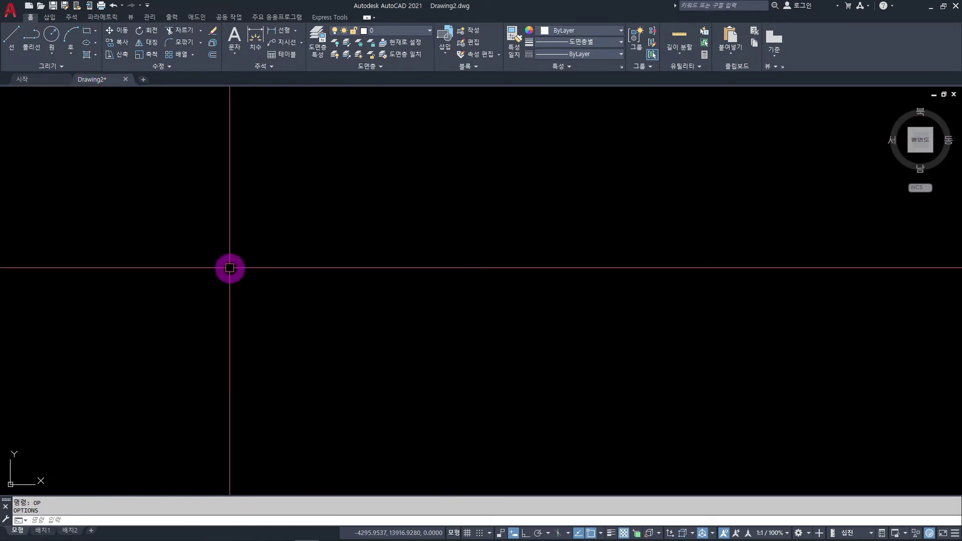
Step: Choose Save As (다른 이름으로 저장) from the Drawing2 file tab's right-click menu
right_click(98, 81)
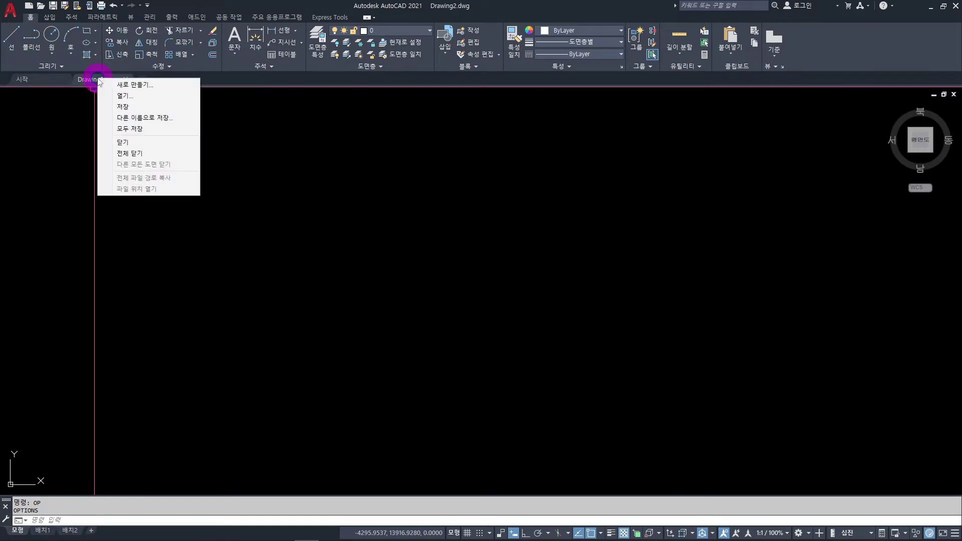
left_click(133, 119)
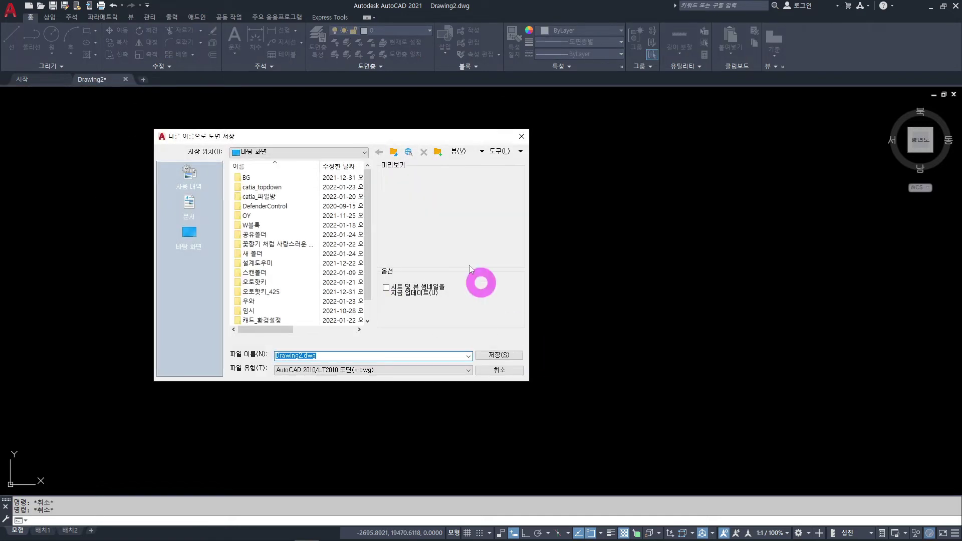
Step: Browse the DWG file-type format list in Save Drawing As, then cancel without saving
left_click_drag(391, 140, 431, 132)
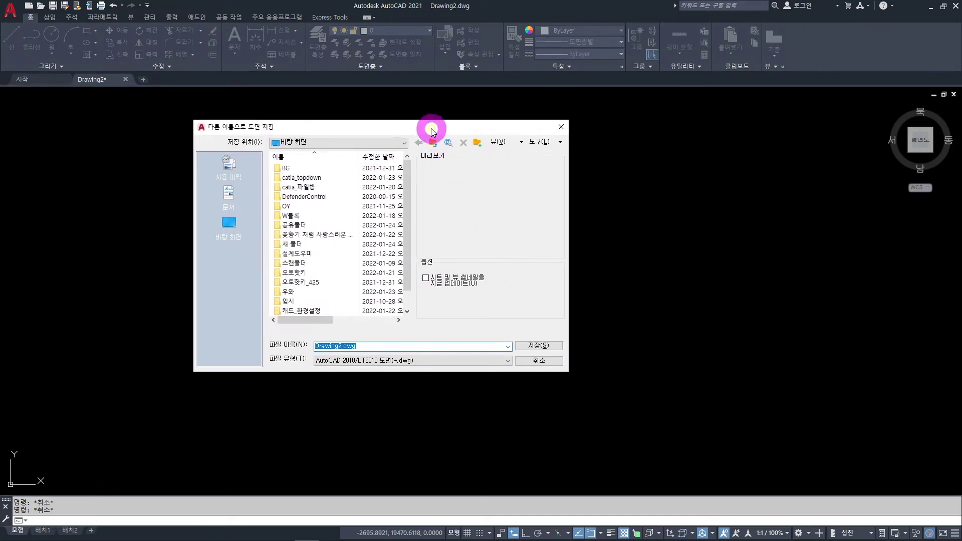
mouse_move(412, 202)
left_mouse_down()
mouse_move(412, 221)
mouse_move(408, 197)
left_mouse_up()
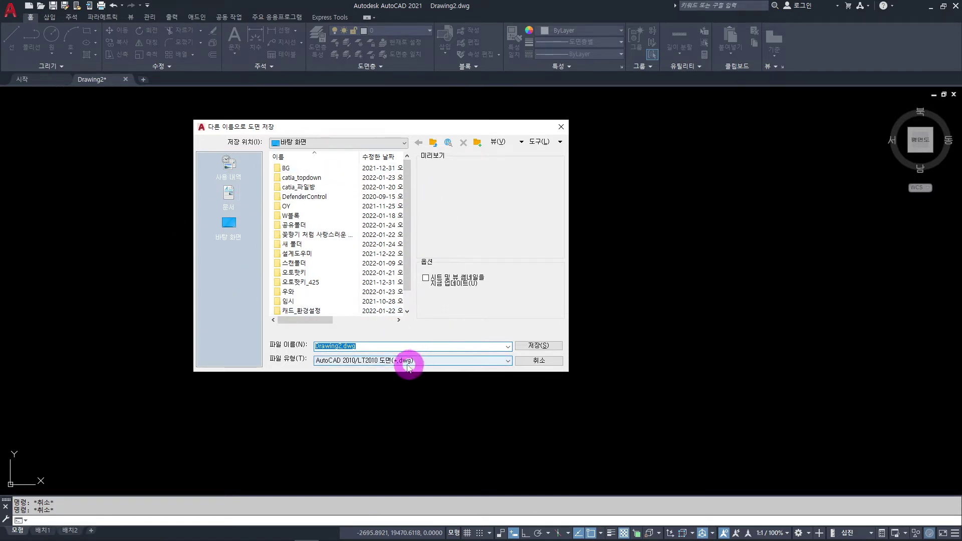
left_click(450, 360)
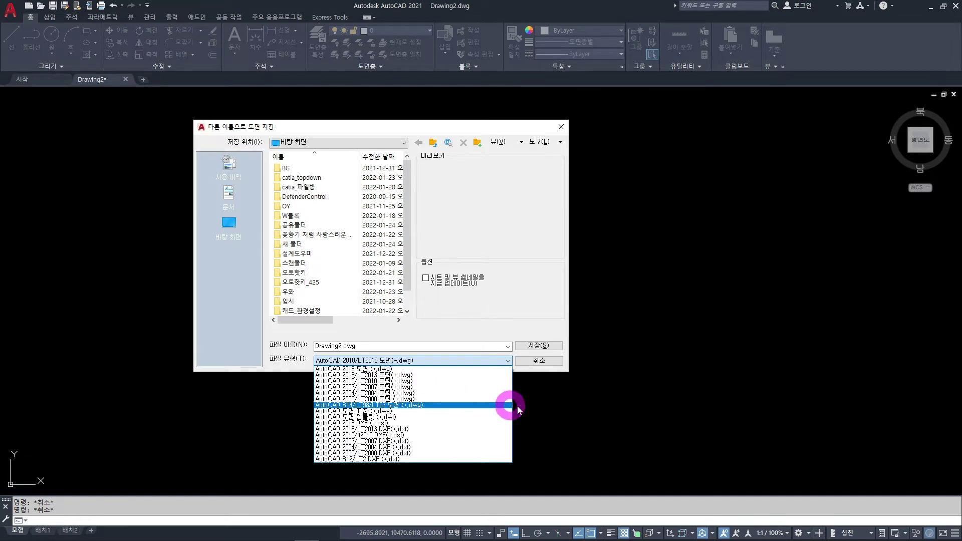
left_click(561, 407)
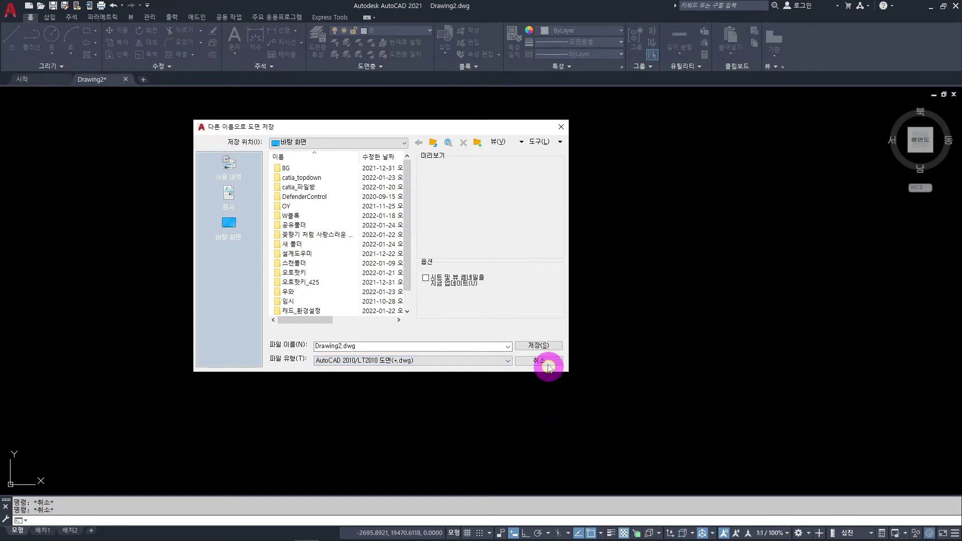
left_click(549, 362)
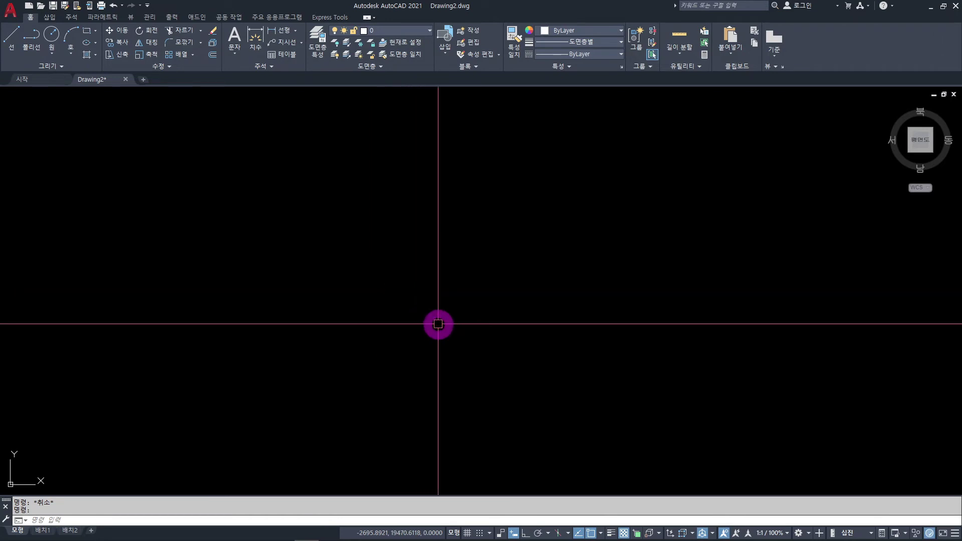
Step: Open the Options dialog with OP at the Open and Save (열기 및 저장) tab
type("o")
key("Return")
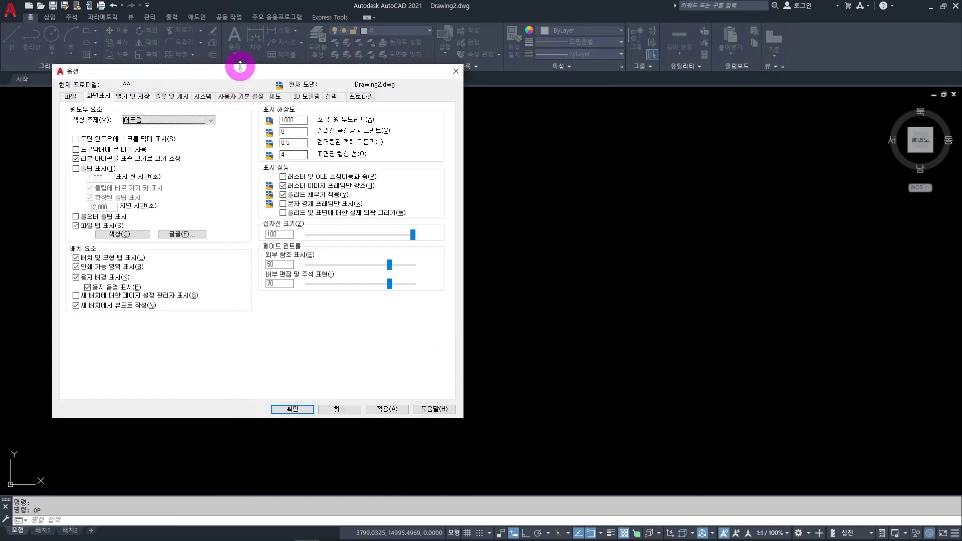
left_click_drag(242, 72, 412, 104)
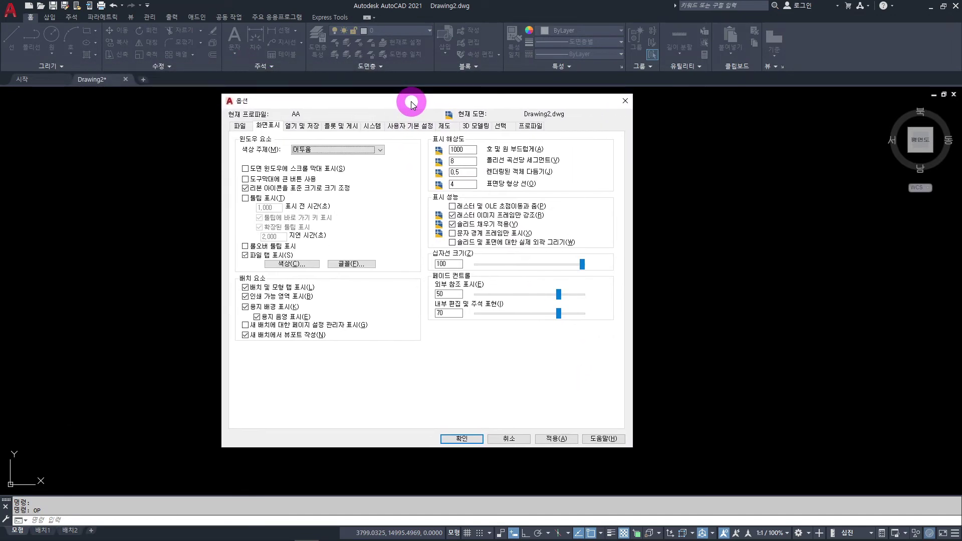
left_click(307, 126)
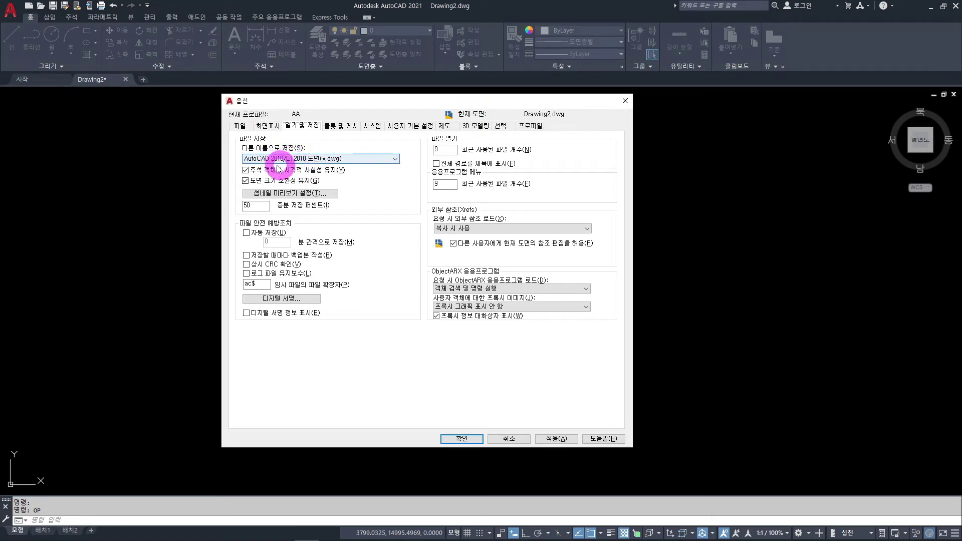
Step: Browse the default save-format list, keeping AutoCAD 2010/LT2010, and move Options right
left_click(396, 159)
left_click(395, 170)
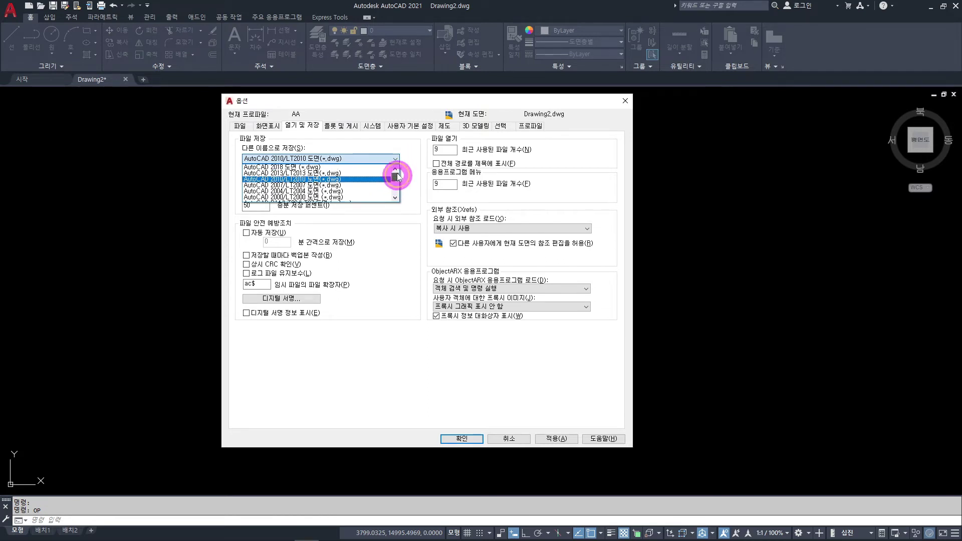
left_click(395, 169)
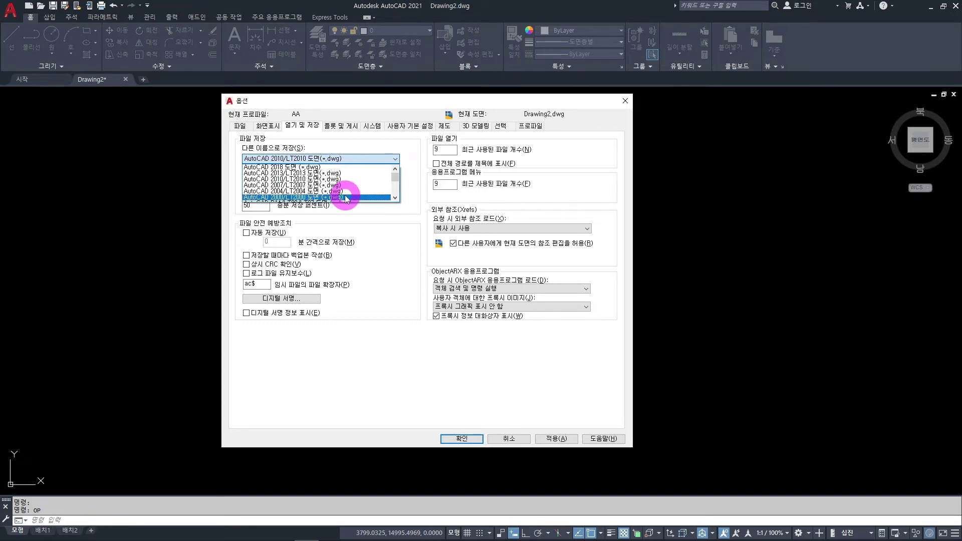
left_click(400, 101)
left_click_drag(436, 101, 636, 102)
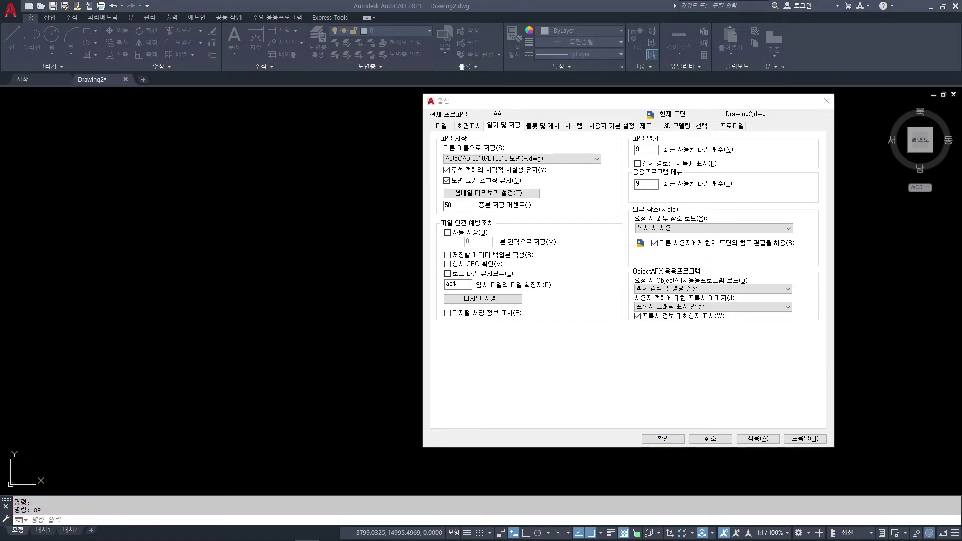
key("alt+Tab")
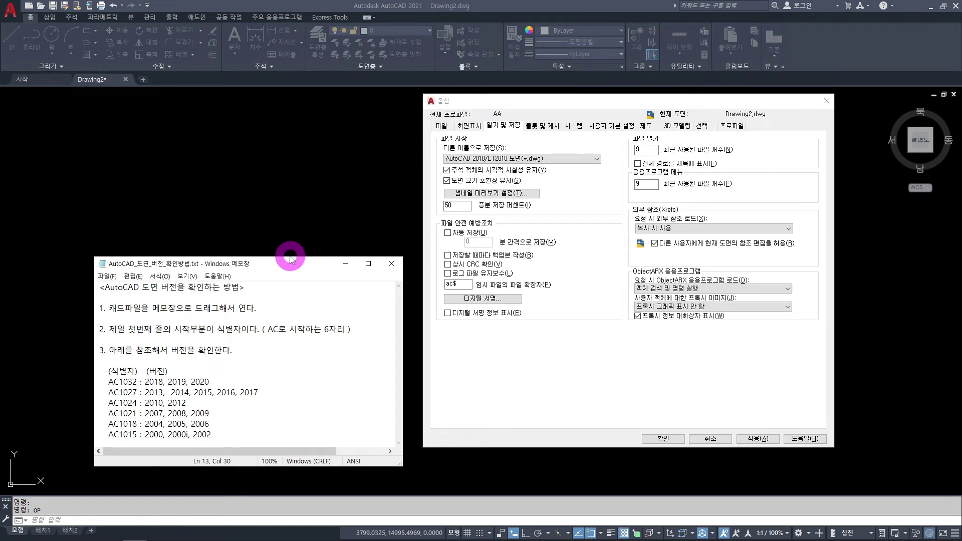
Step: Move the version guide up beside Options and review the save-format list again
left_click_drag(295, 267, 310, 106)
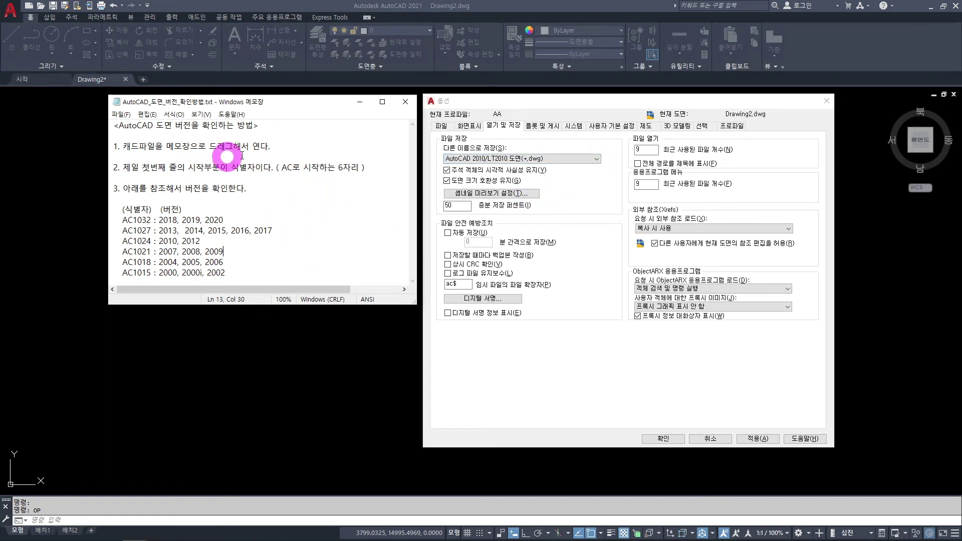
left_click(597, 159)
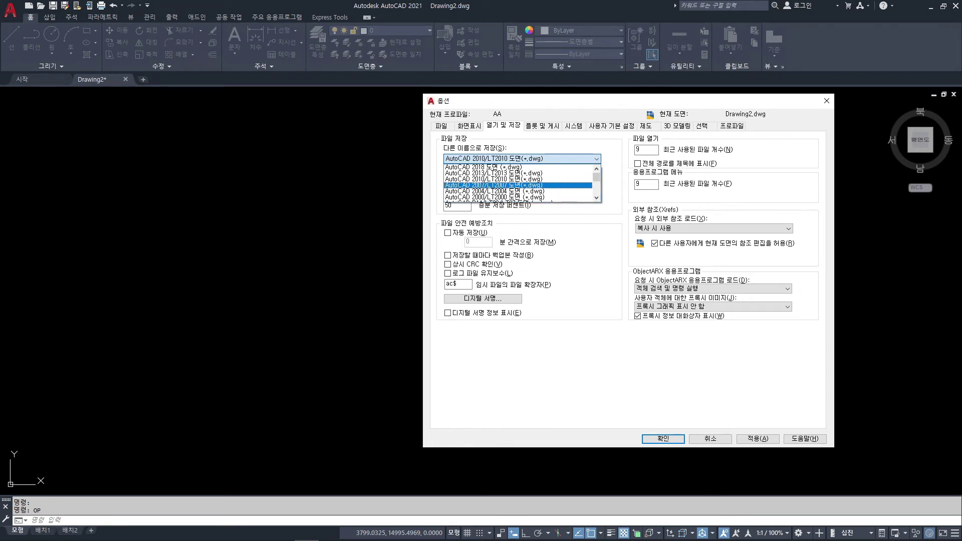
key("alt+Tab")
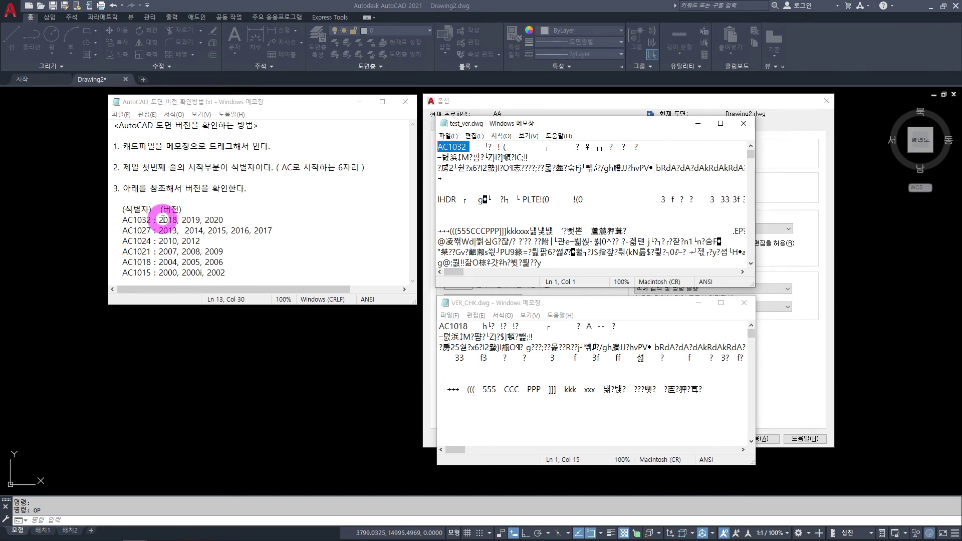
Step: Select 1018 in VER_CHK.dwg, then close the VER_CHK.dwg and test_ver.dwg windows
left_click_drag(469, 326, 439, 326)
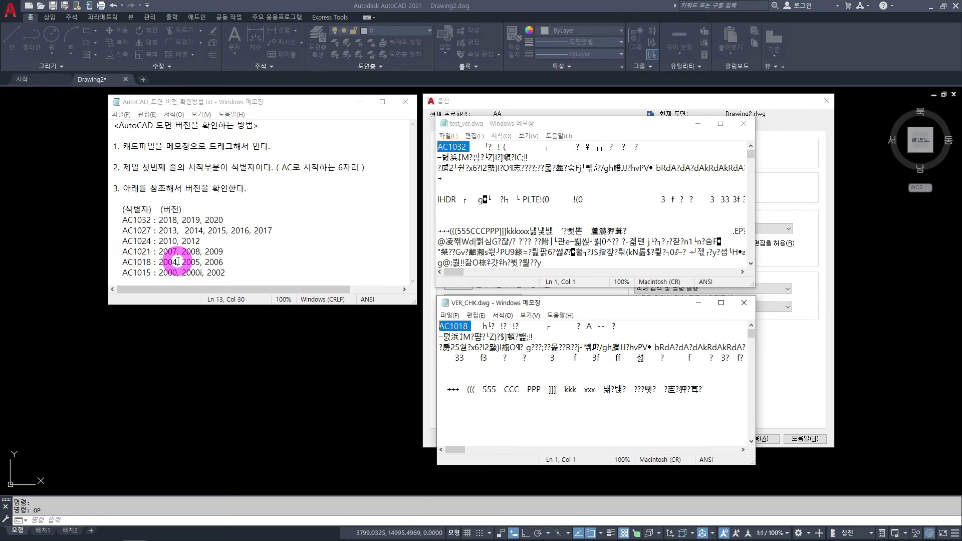
left_click(744, 302)
left_click(745, 125)
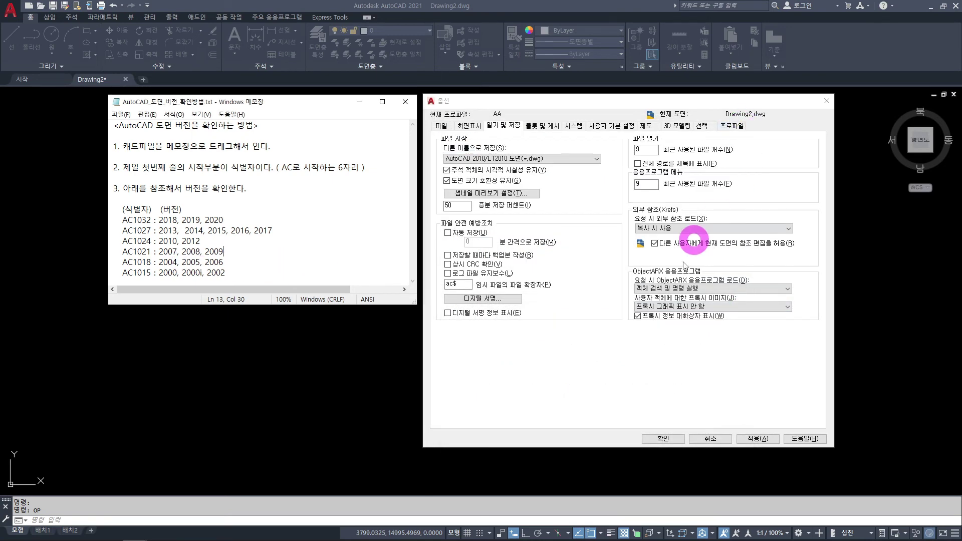
Step: Open the default save-format dropdown and scroll through DWG versions from AutoCAD 2018 down
left_click(597, 159)
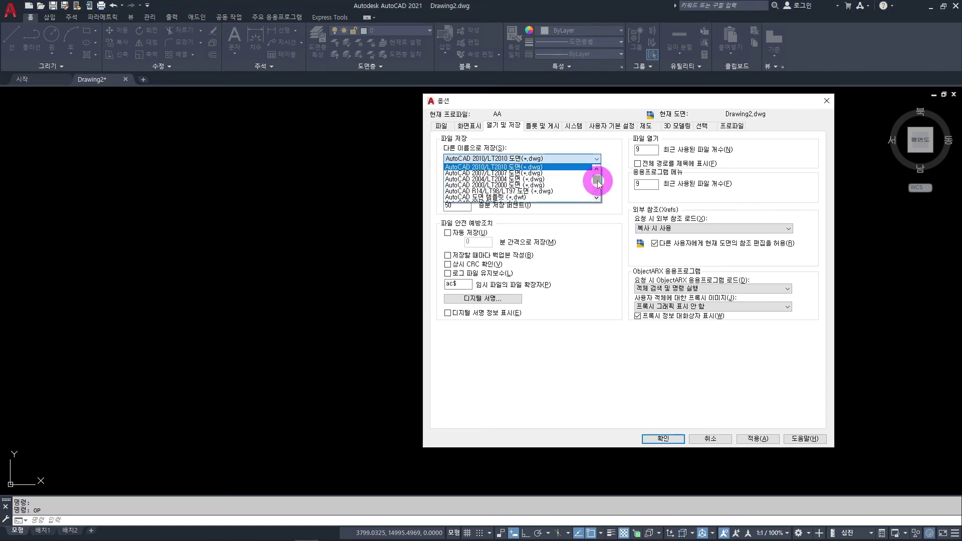
left_click_drag(598, 183, 600, 170)
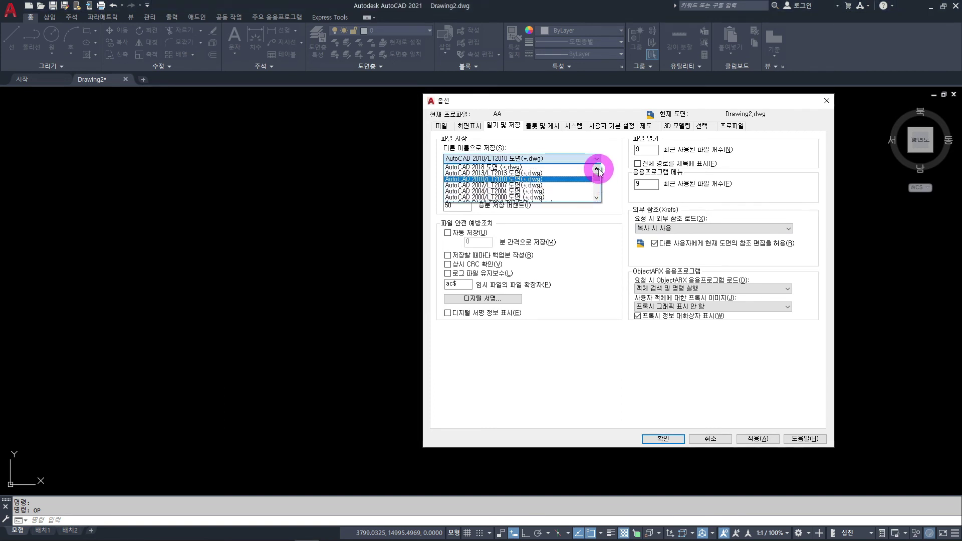